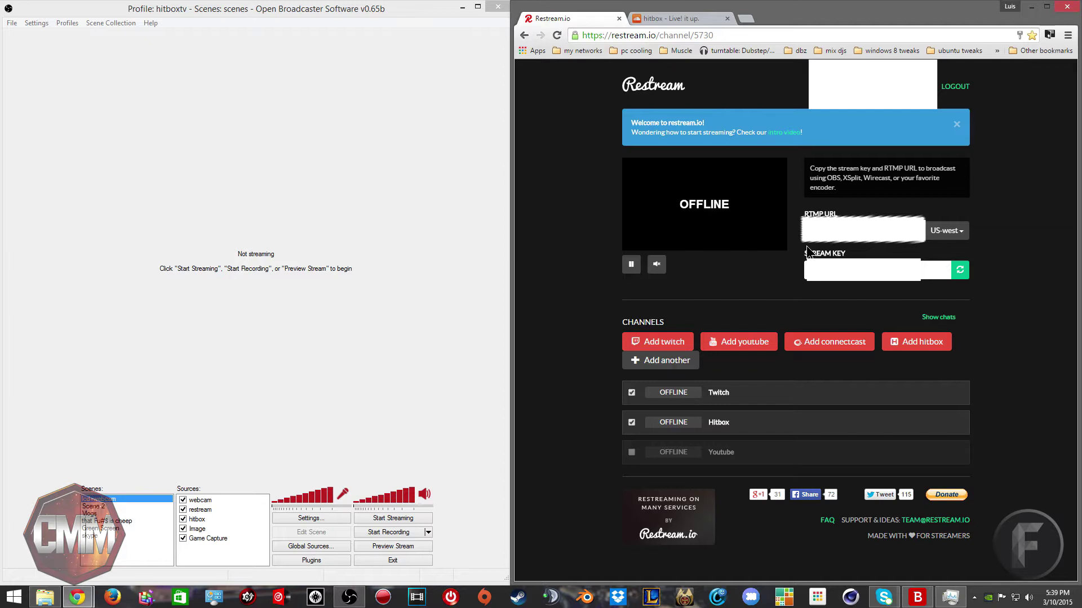
click(638, 359)
click(745, 18)
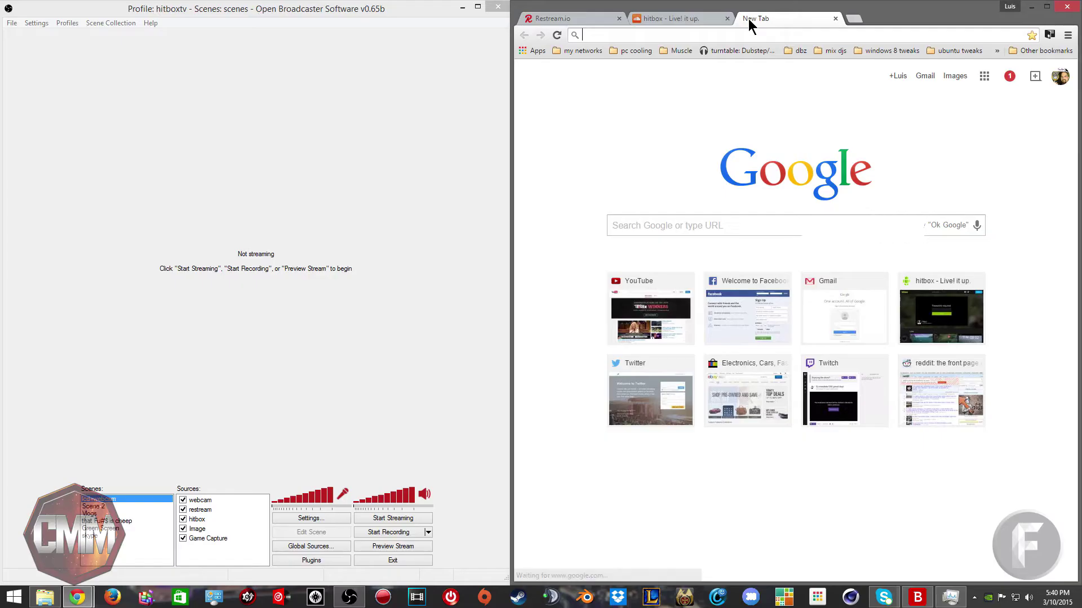
text(twitter.com)
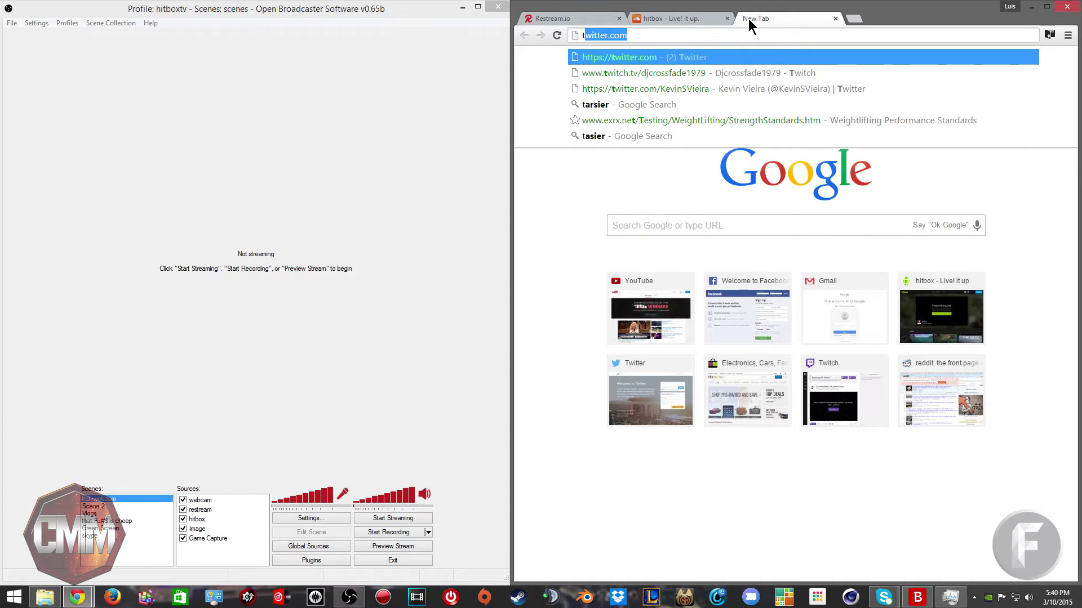
key(Down)
key(BackSpace)
key(BackSpace)
key(BackSpace)
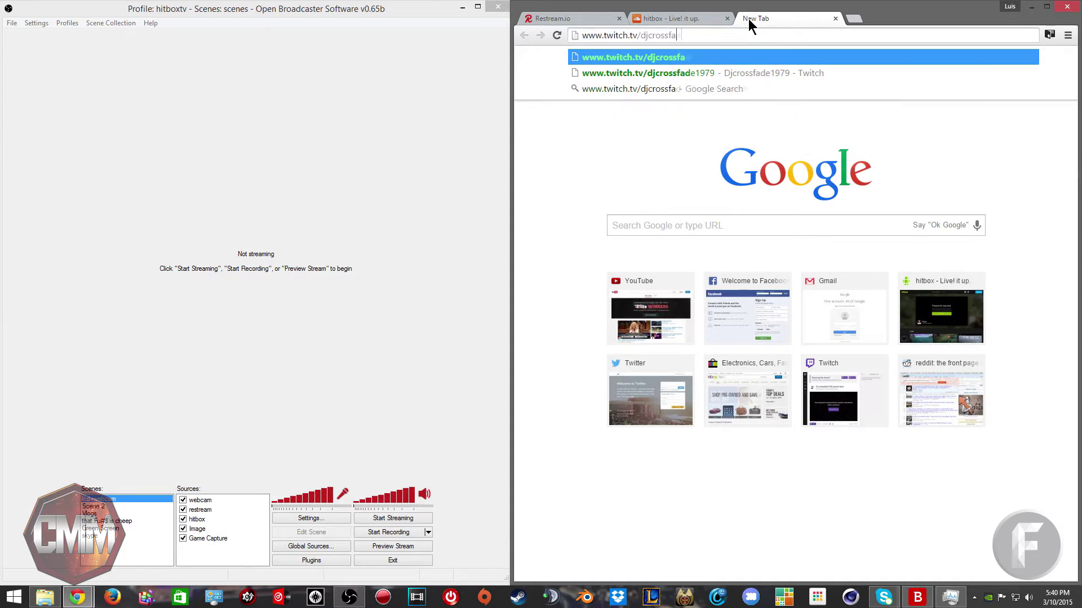
key(BackSpace)
key(BackSpace)
key(BackSpace)
key(BackSpace)
key(BackSpace)
key(BackSpace)
key(BackSpace)
key(BackSpace)
key(BackSpace)
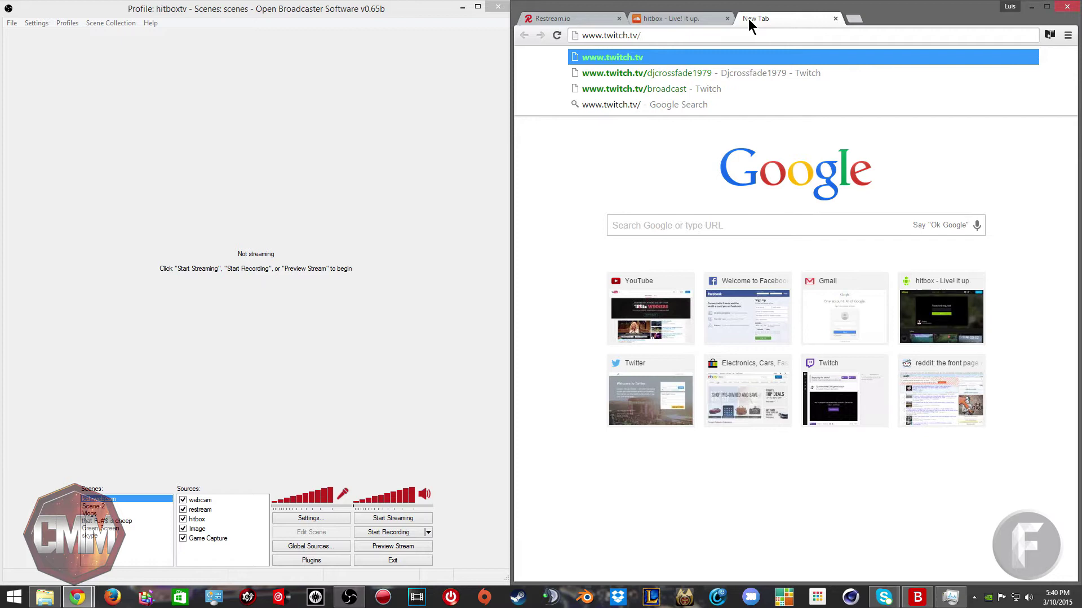
key(Down)
key(Down)
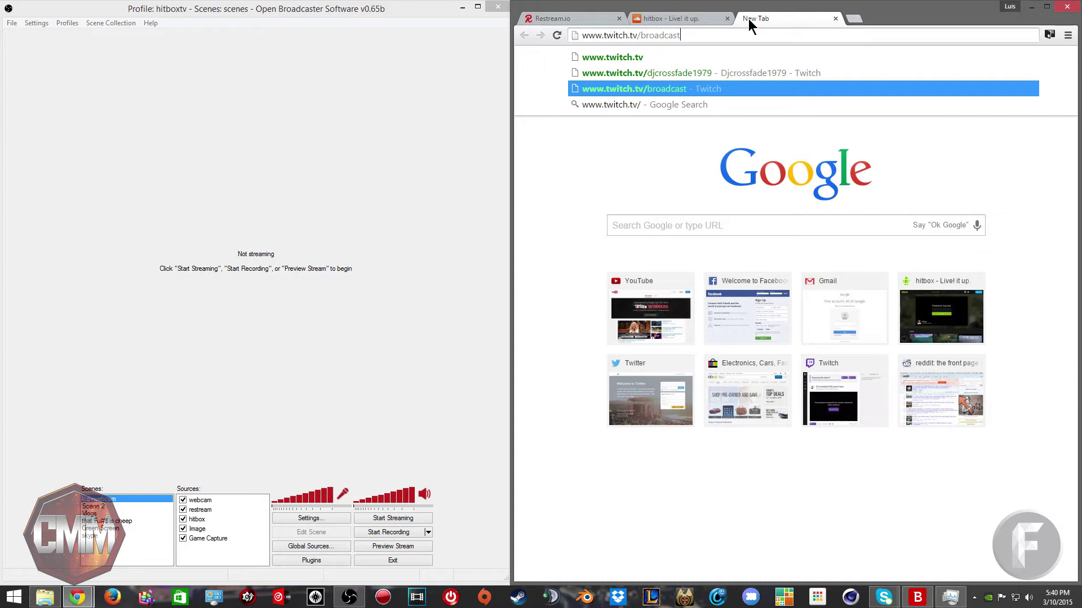
key(Return)
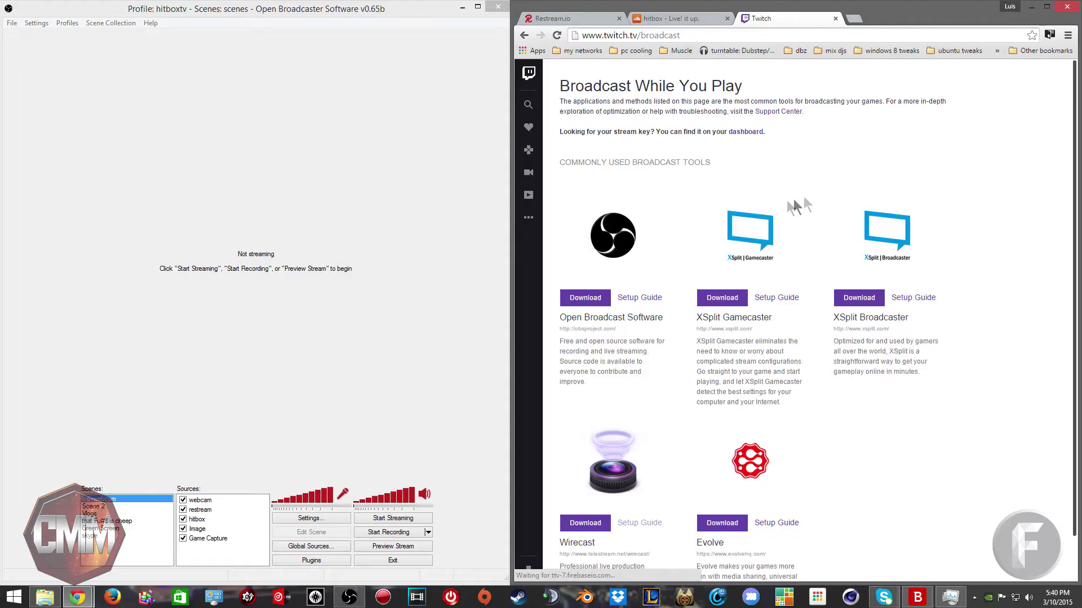
- Follow the dashboard link to reach the Twitch stream key page
click(745, 133)
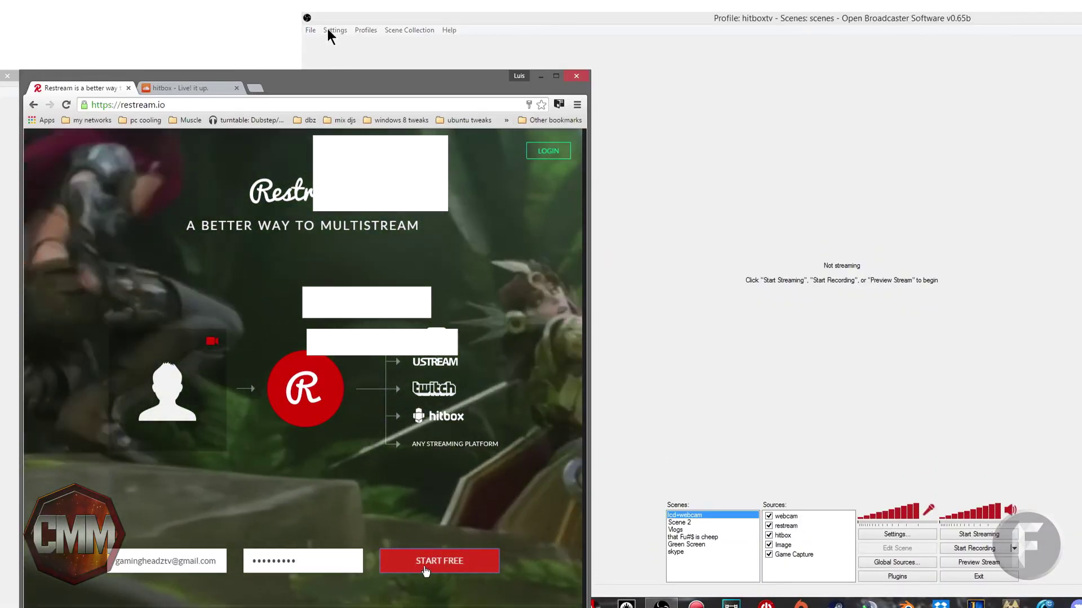
- Review Broadcast Settings in the OBS Settings dialog, then reach the File menu to save the profile
click(328, 29)
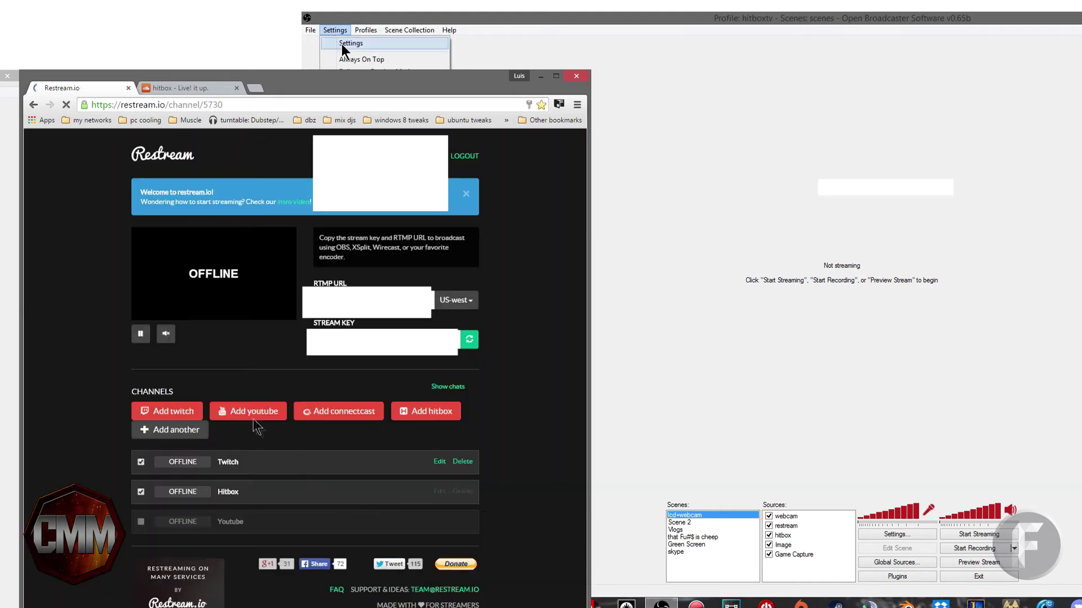
click(329, 42)
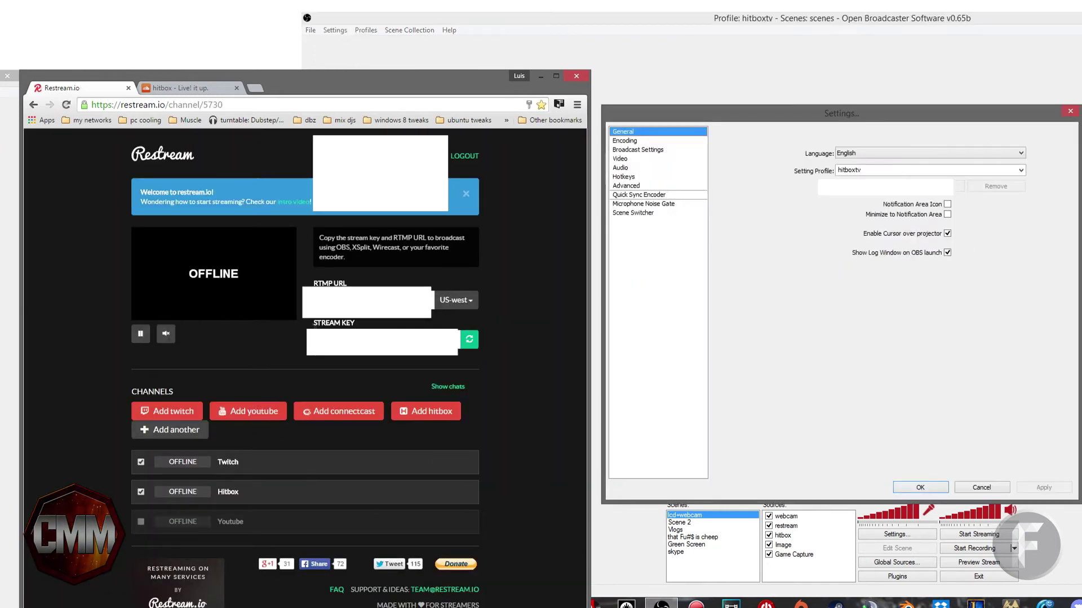
click(657, 150)
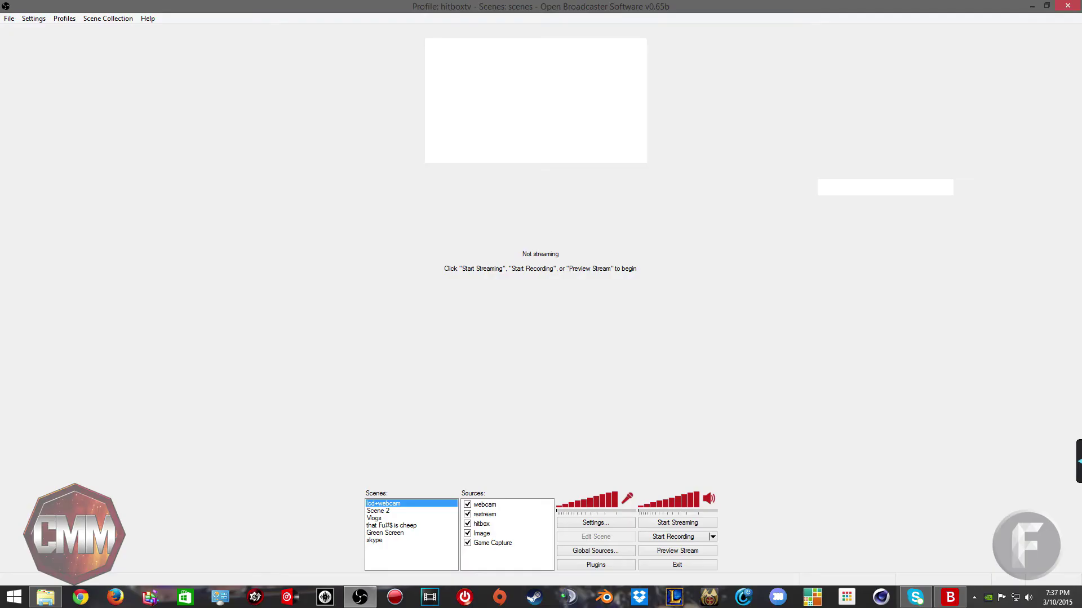
click(9, 18)
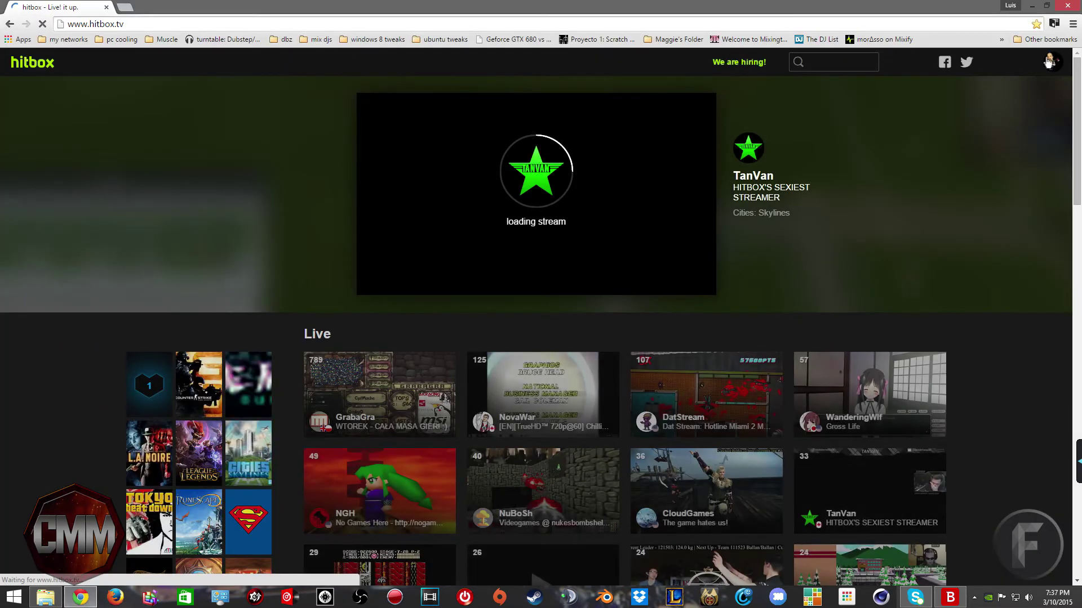
- Reach Livestream Settings from the Hitbox avatar menu to see the RTMP push URL
click(1052, 62)
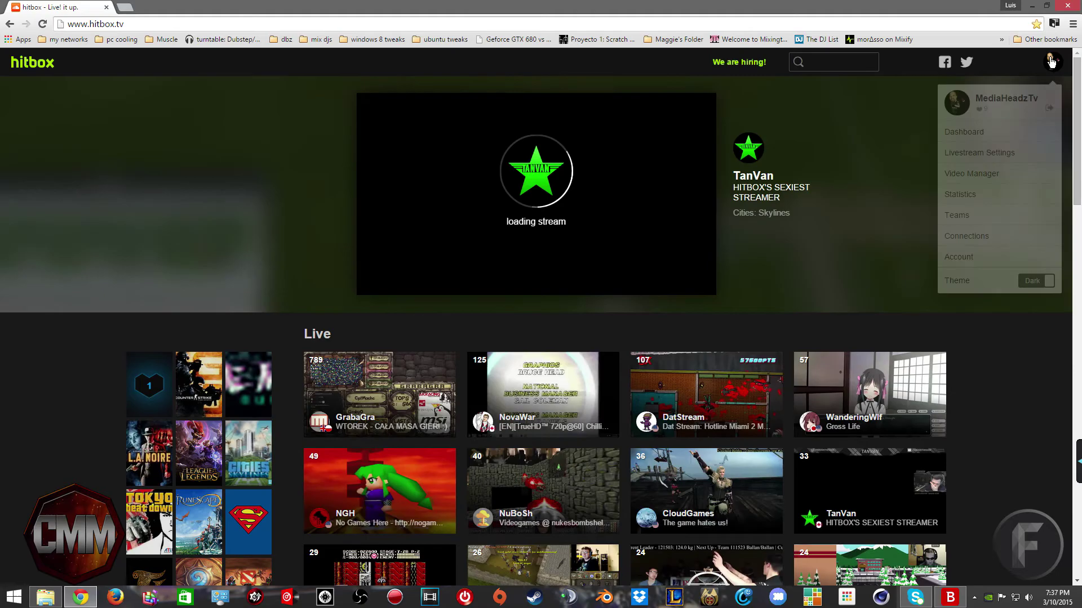
click(1006, 98)
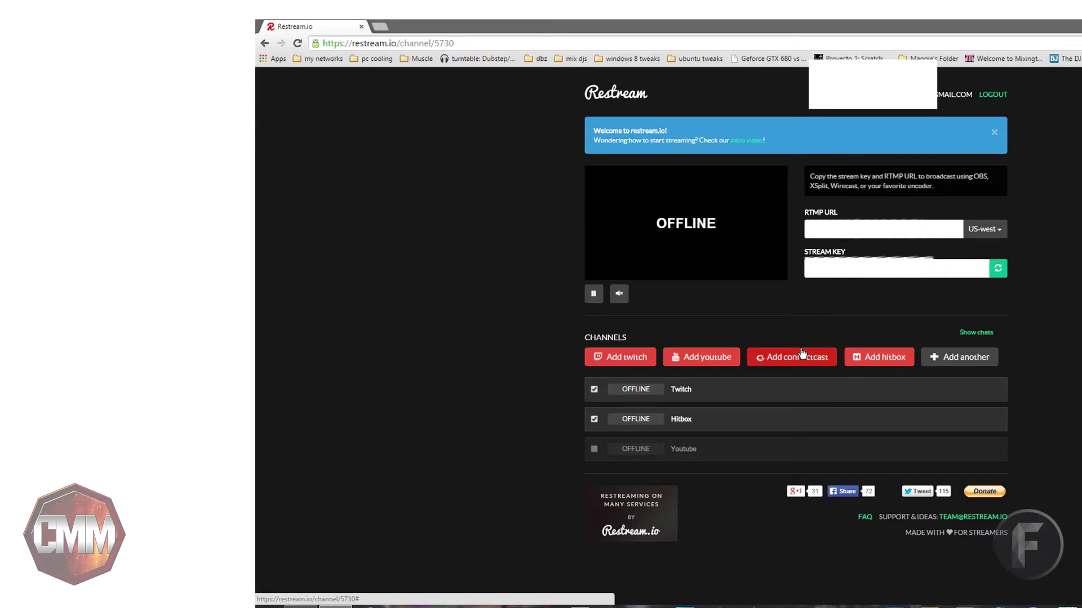
- Add a Hitbox channel keeping the Default server and prepare the Key field for the stream key
click(879, 356)
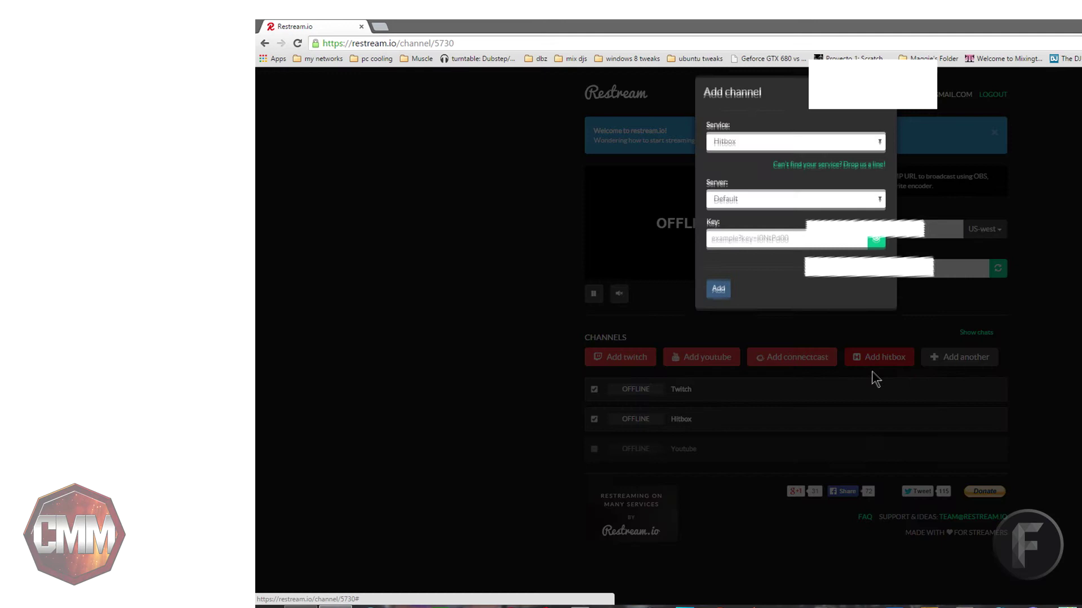
click(879, 208)
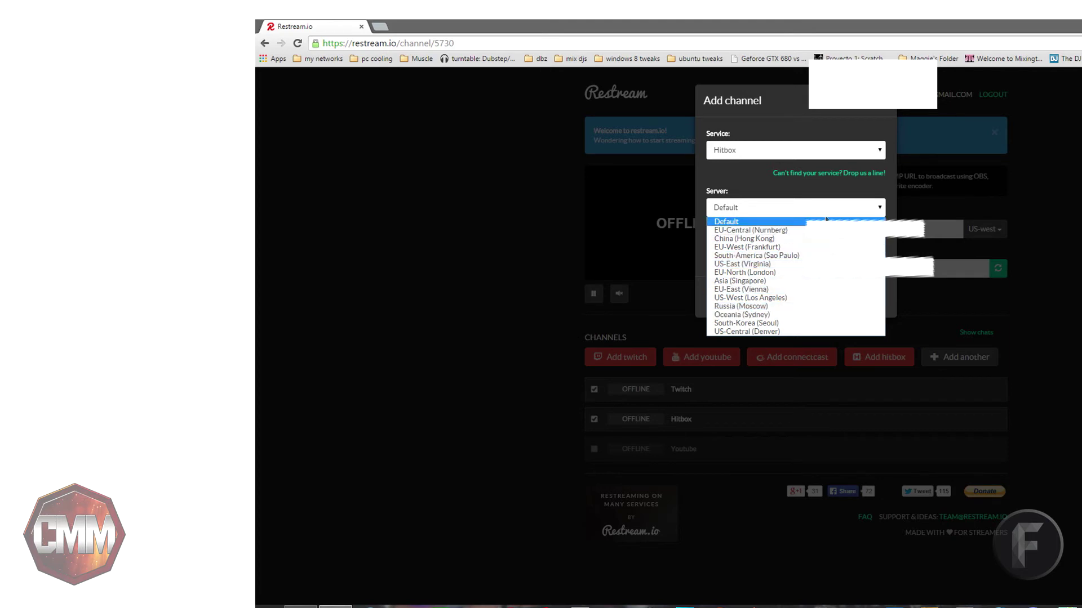
click(733, 175)
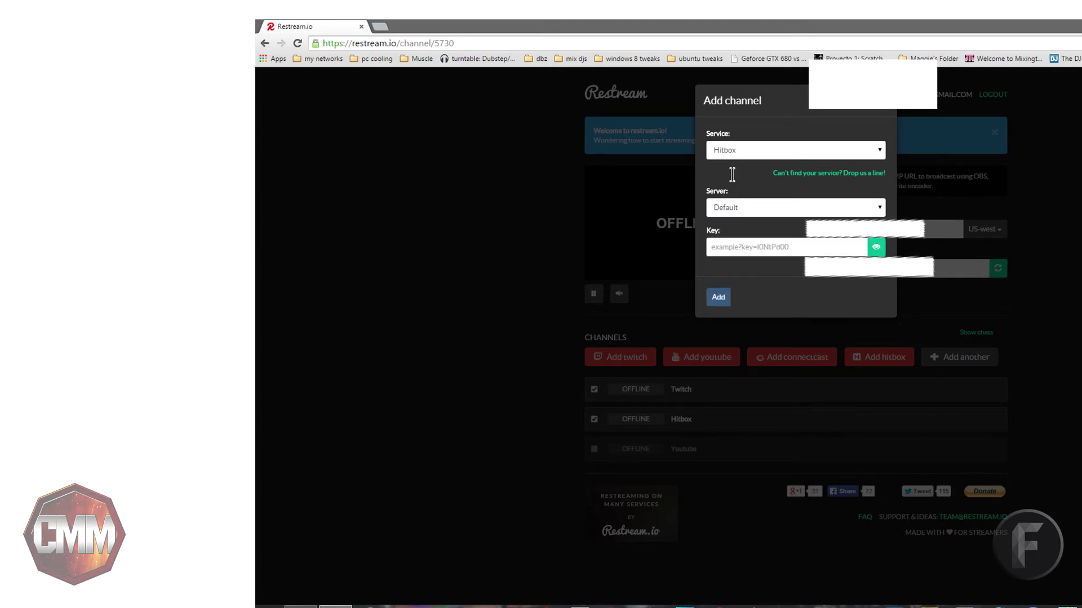
click(761, 246)
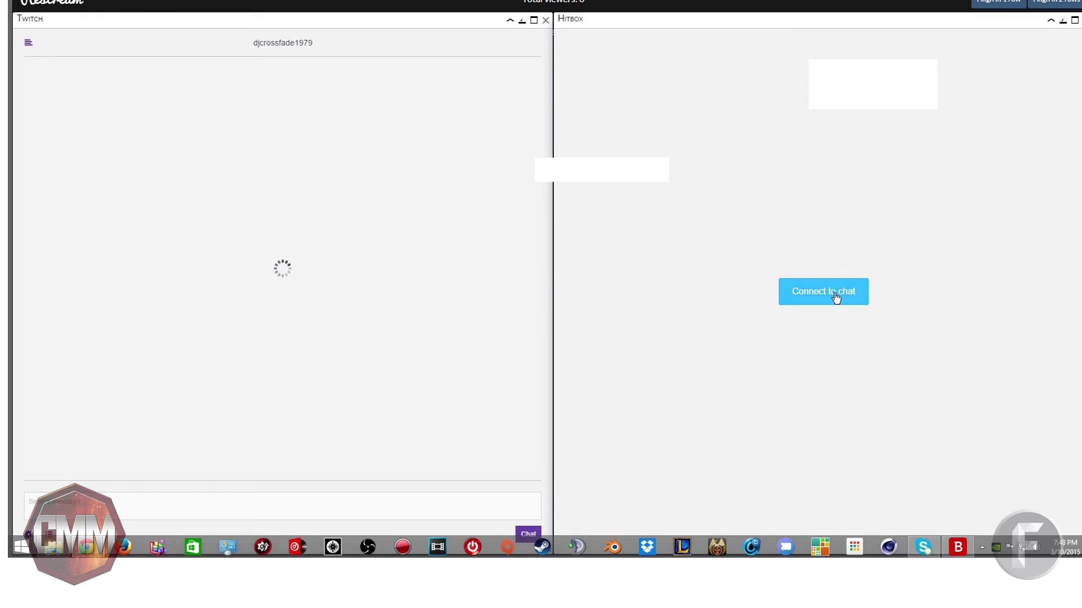
- Connect the Hitbox chat panel so it runs beside the Twitch chat
click(835, 296)
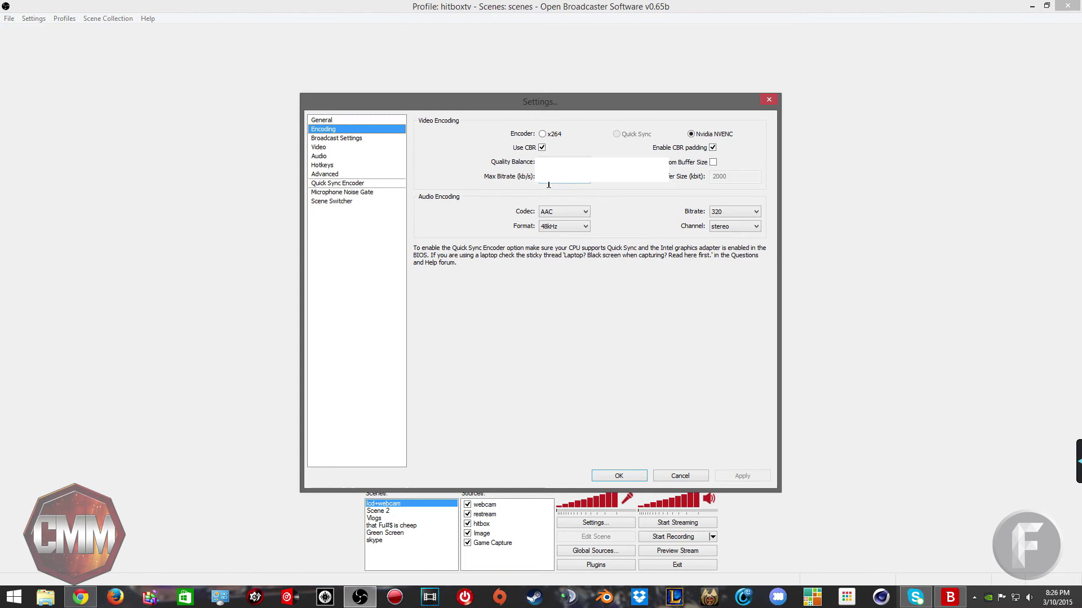
mouse_move(510, 176)
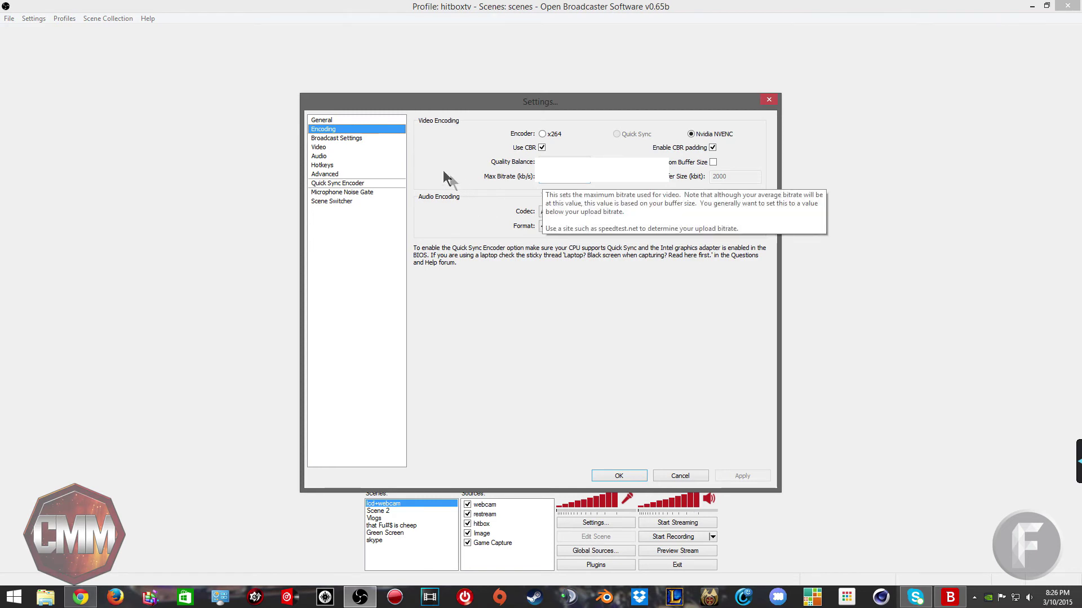
- Review Broadcast Settings, then the Video page: GTX 780, 1280x720 base, no downscale, 30 FPS
click(362, 138)
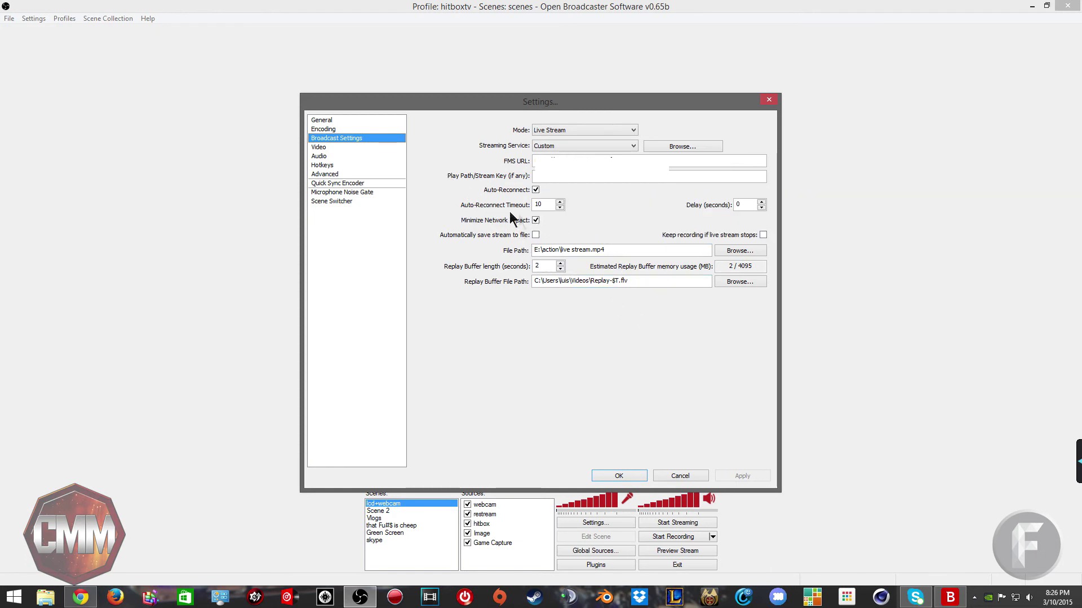
click(320, 148)
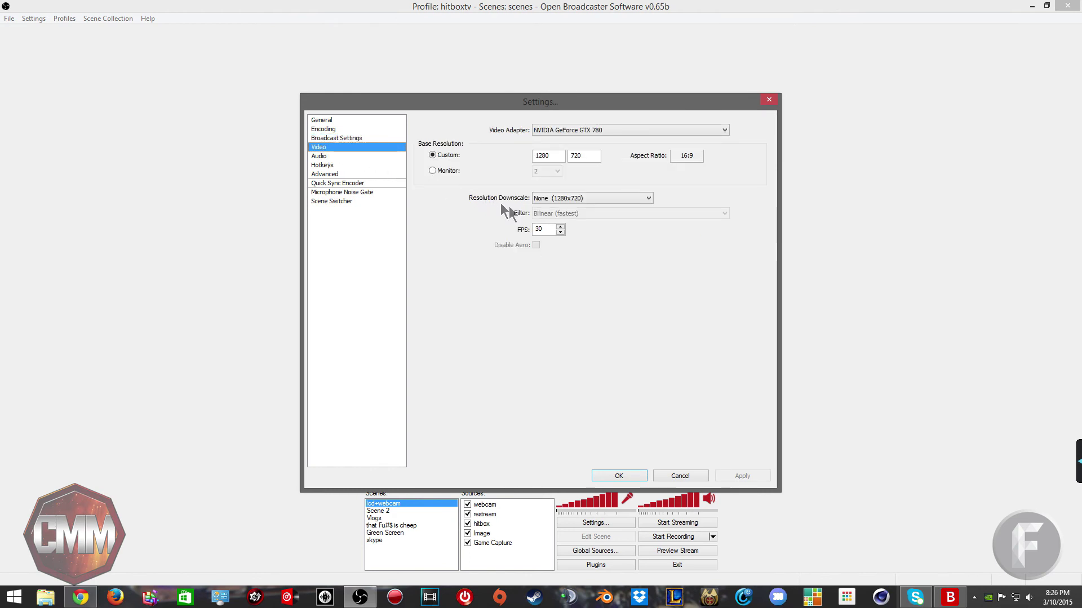